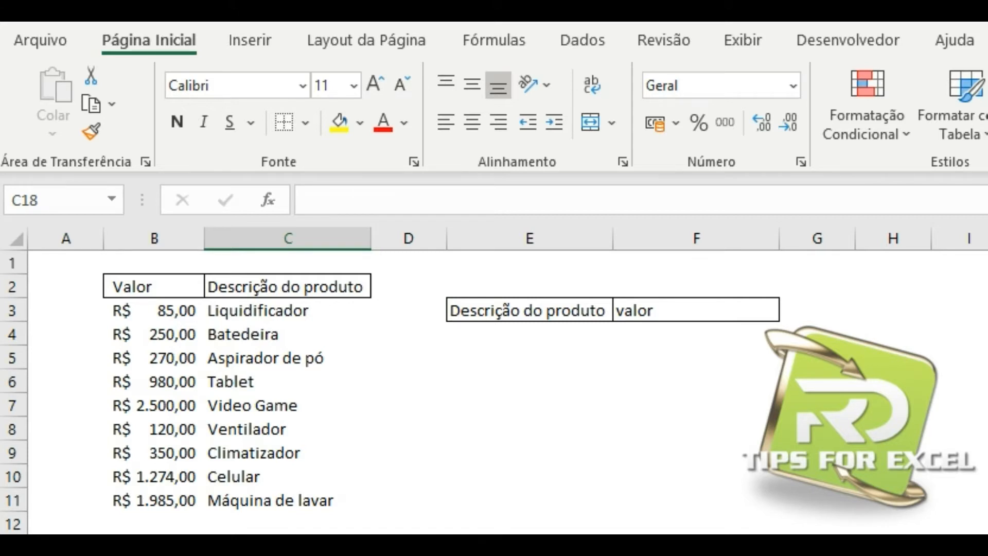
Examine the price and product table in B2:C11 and the lookup headers in E3:F3
drag(14, 275, 17, 262)
click(539, 400)
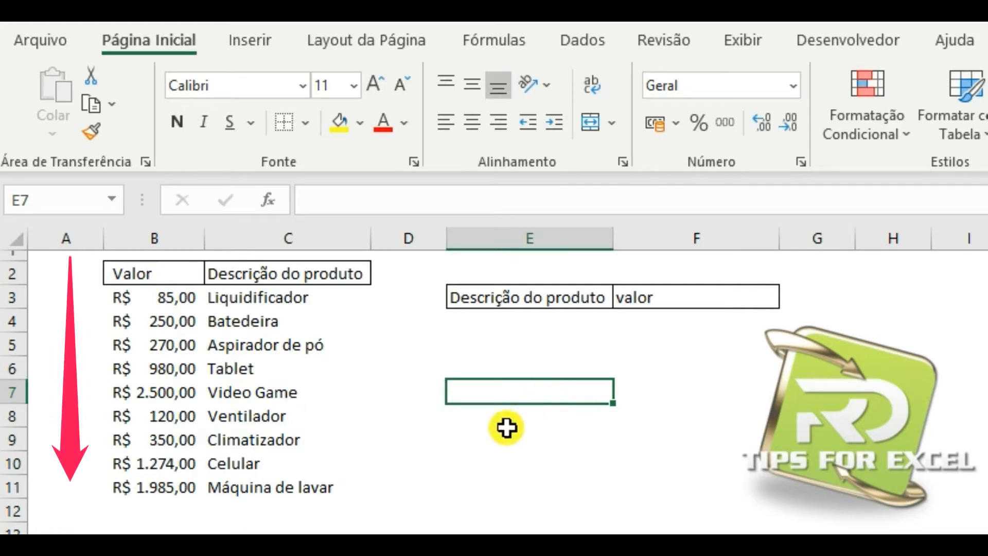
click(138, 271)
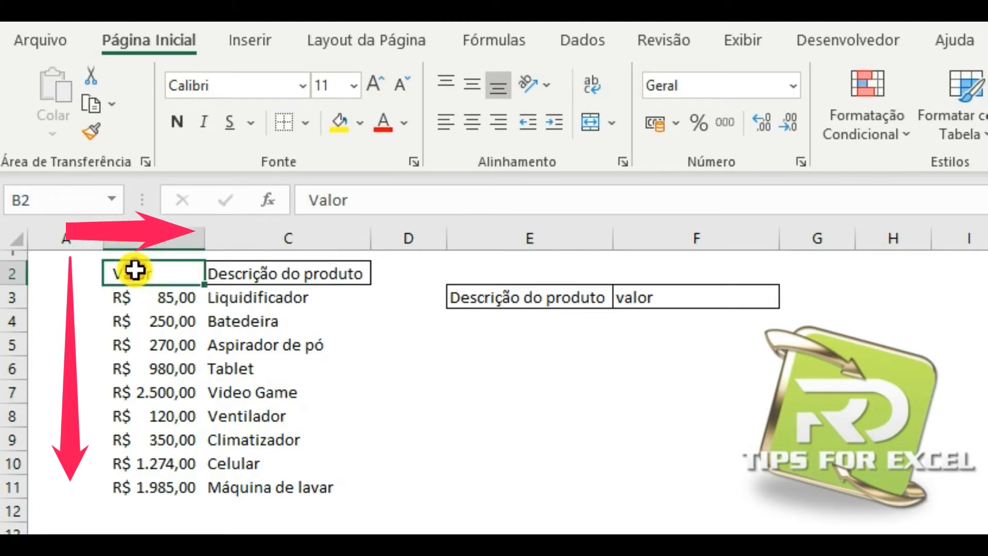
drag(136, 269, 320, 275)
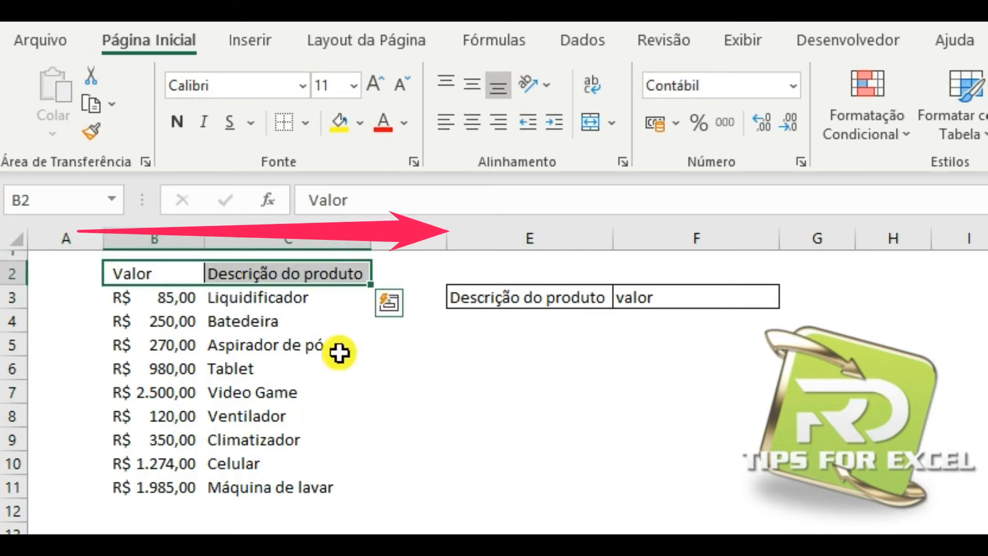
click(555, 487)
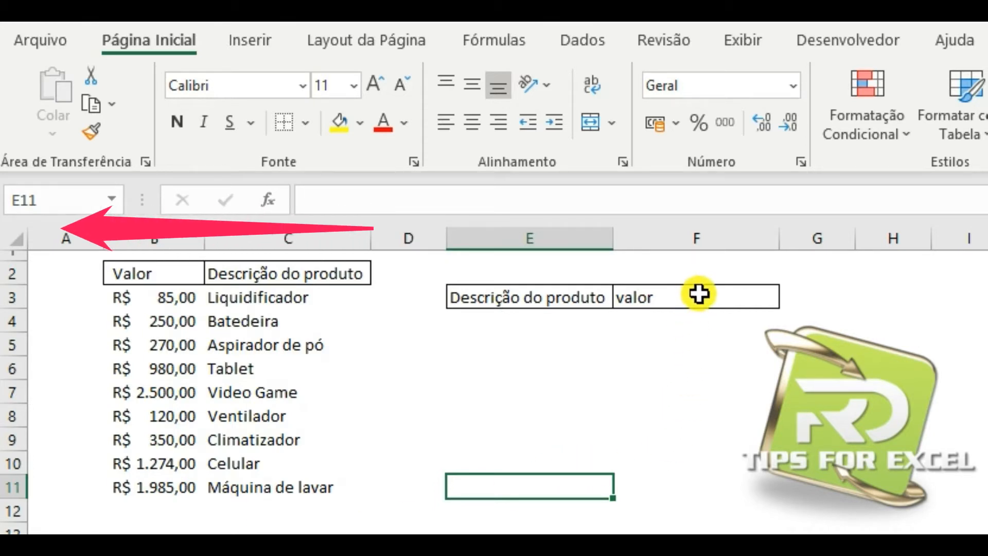
drag(697, 291, 601, 296)
click(516, 398)
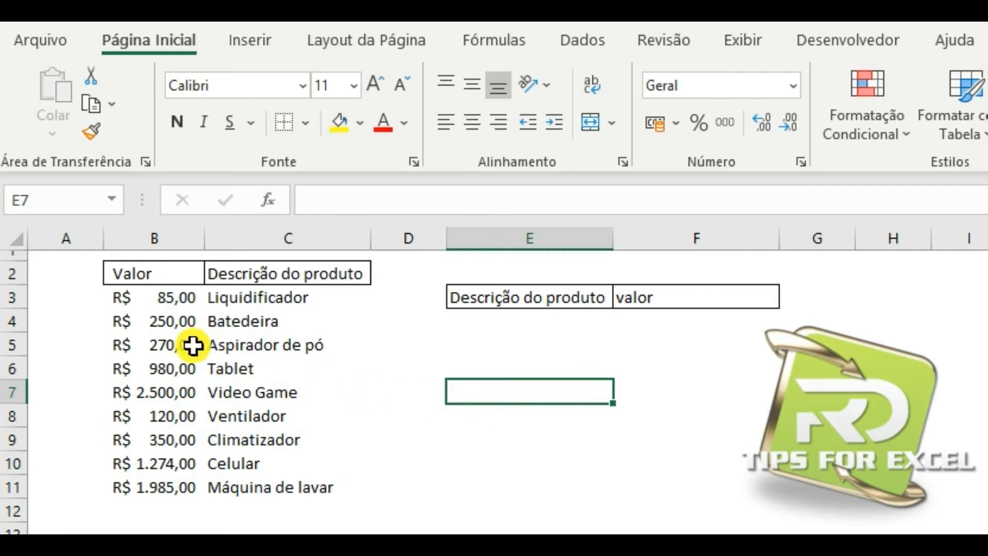
drag(159, 276, 290, 480)
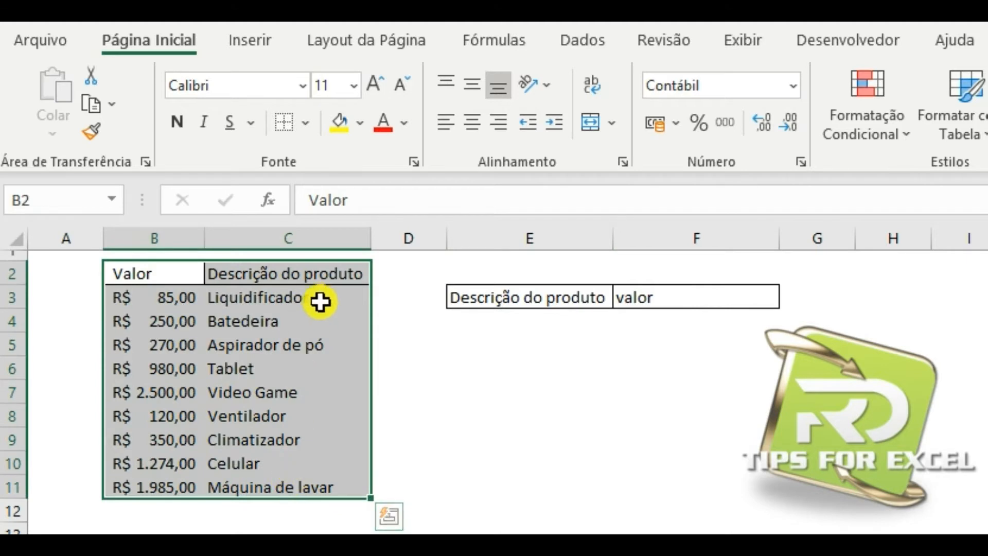
click(320, 364)
click(272, 283)
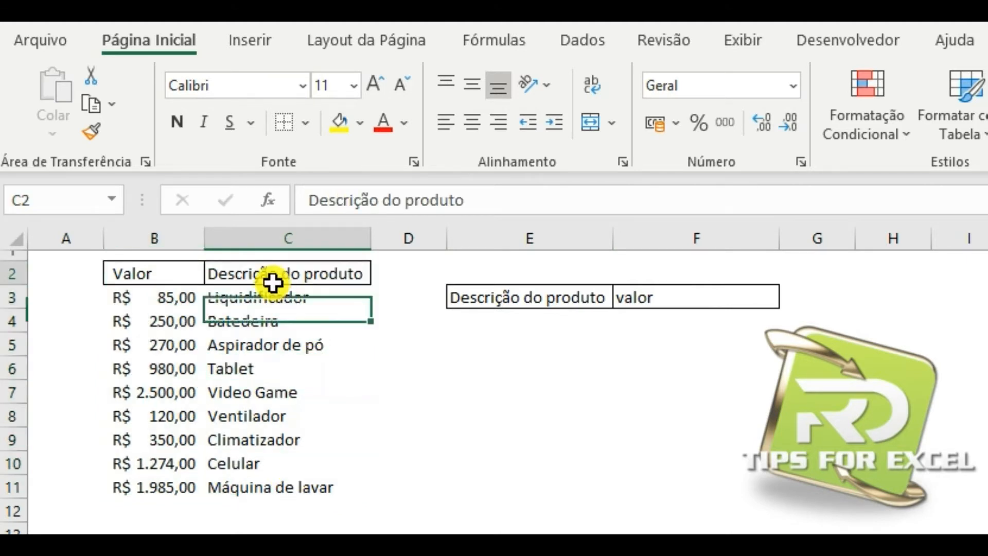
click(144, 276)
click(532, 347)
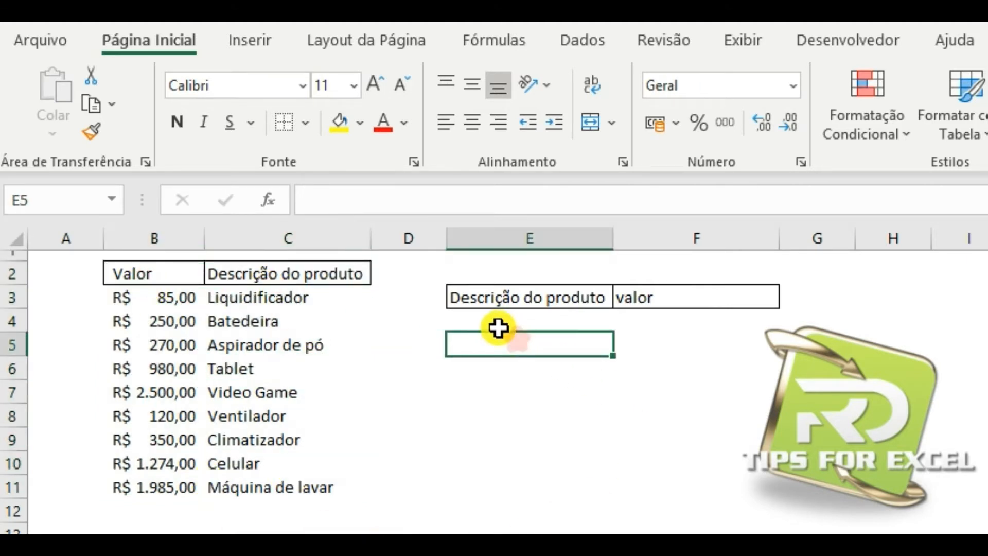
Choose Batedeira as the product description in cell E4
click(498, 327)
click(623, 322)
click(530, 357)
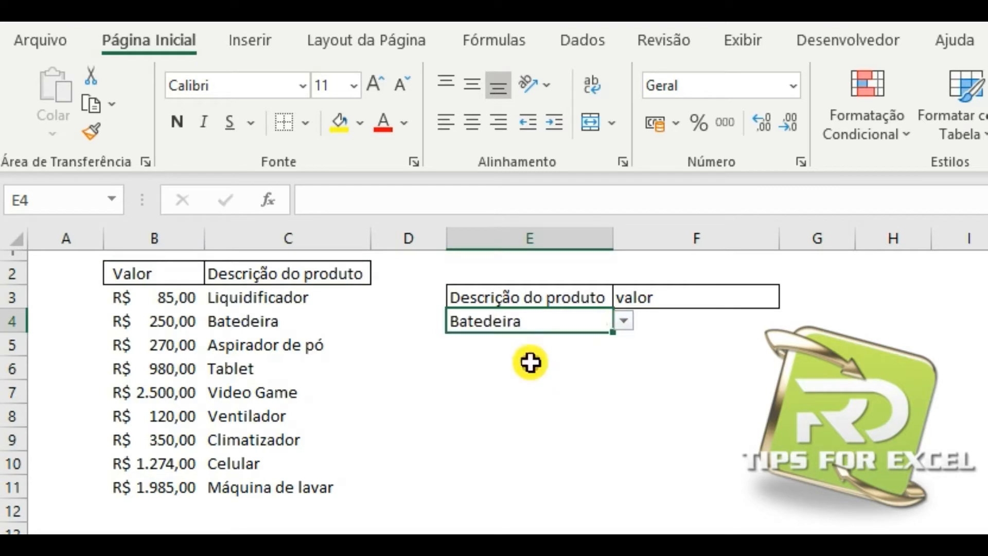
click(684, 392)
Try a PROCV formula in F4 that looks up E4 in the range B3:C11
click(666, 317)
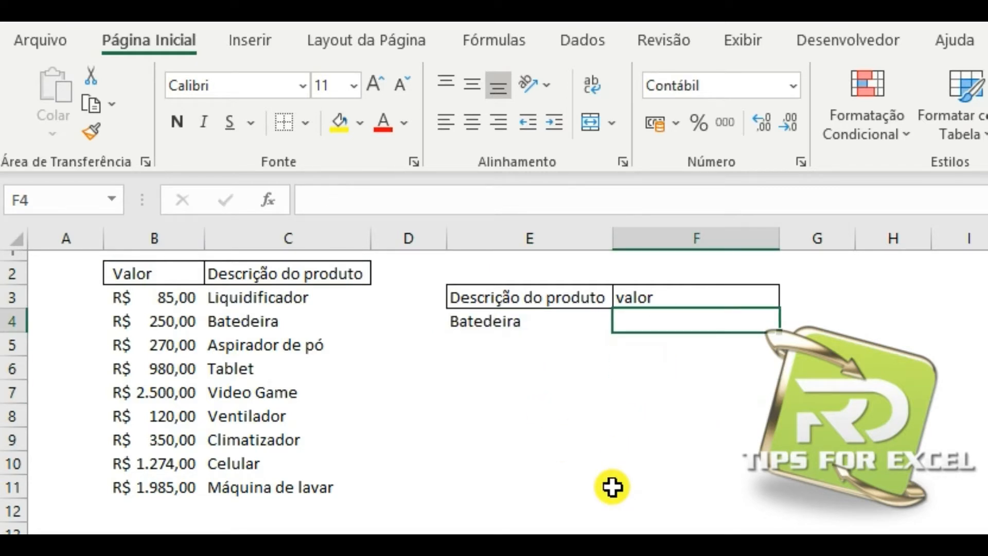
text(=pro)
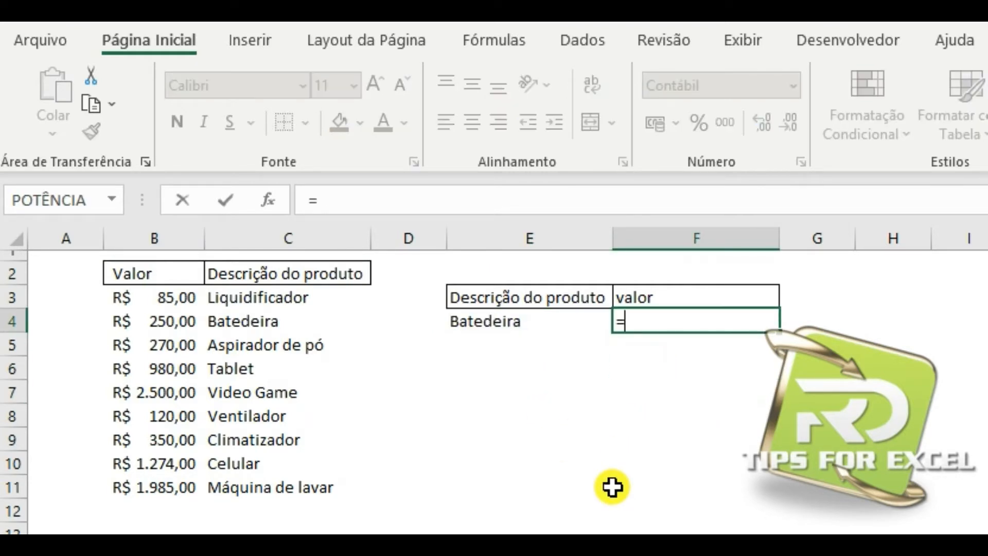
key(Down)
key(Down)
key(Down)
key(Down)
key(Tab)
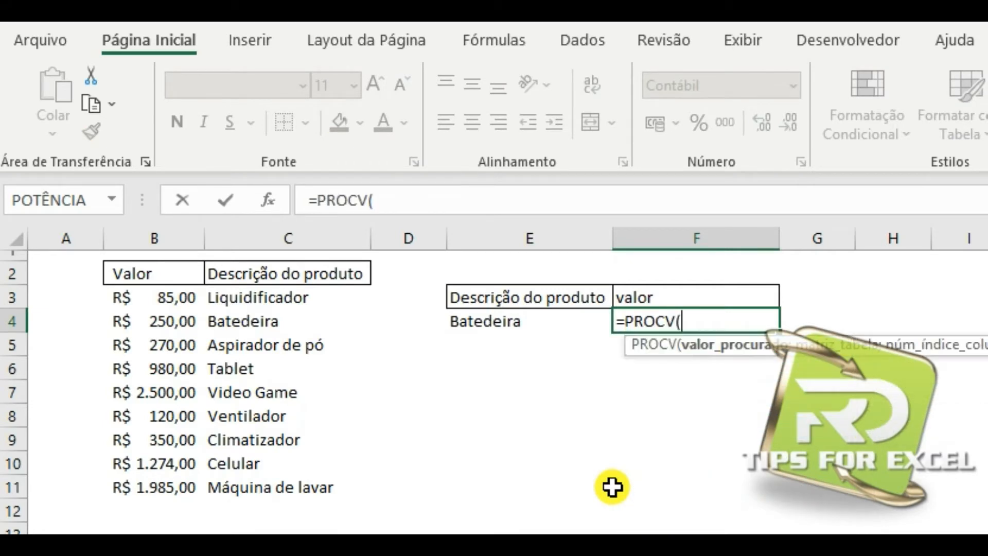
click(481, 323)
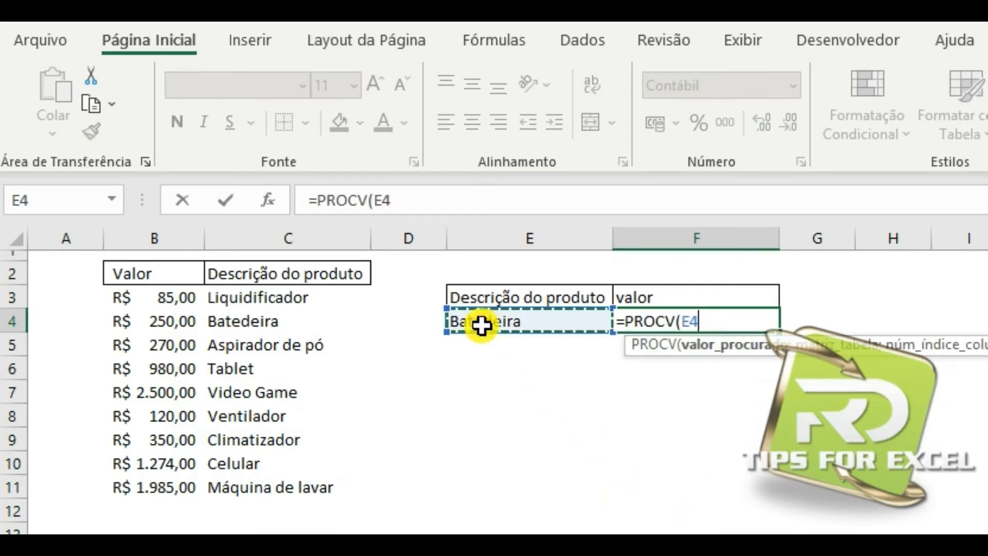
text(;)
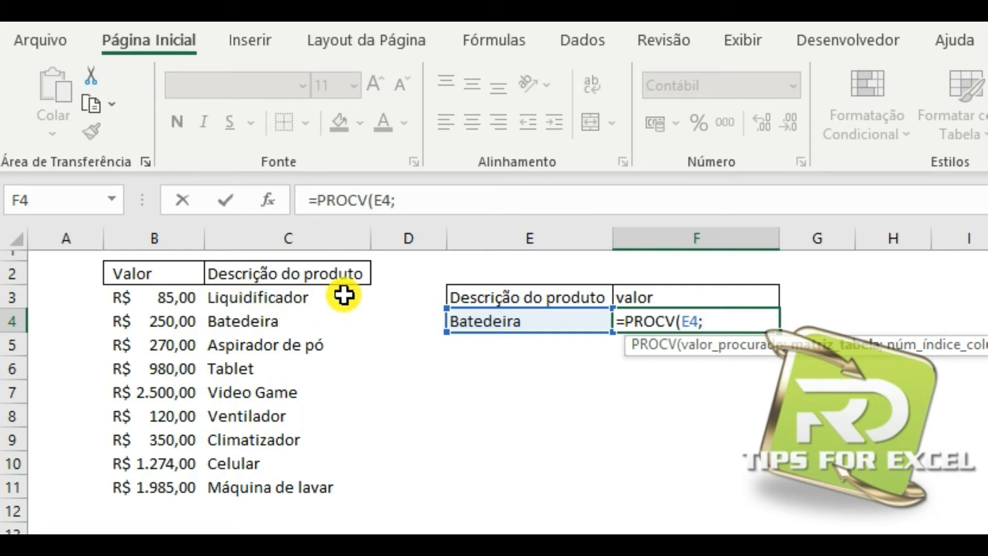
click(239, 299)
drag(239, 299, 150, 487)
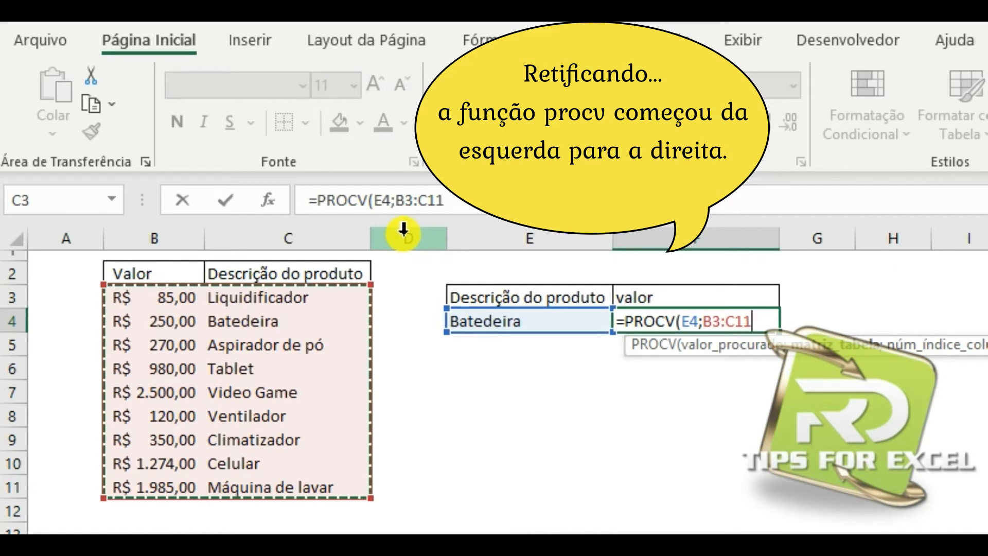
Erase the unfinished PROCV formula from F4
key(BackSpace)
key(BackSpace)
key(BackSpace)
key(BackSpace)
key(BackSpace)
key(BackSpace)
key(BackSpace)
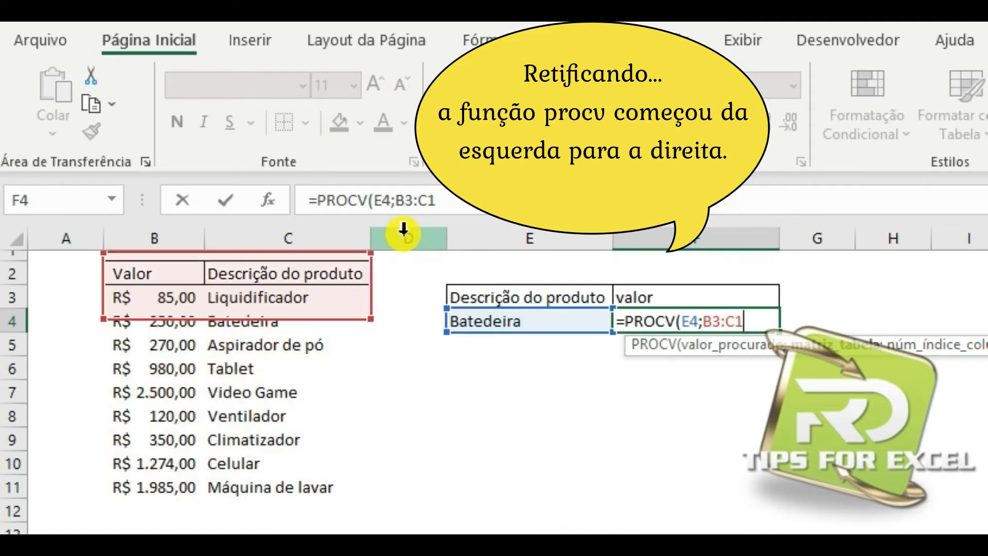
key(BackSpace)
key(BackSpace)
key(BackSpace)
key(BackSpace)
key(BackSpace)
key(BackSpace)
key(BackSpace)
key(BackSpace)
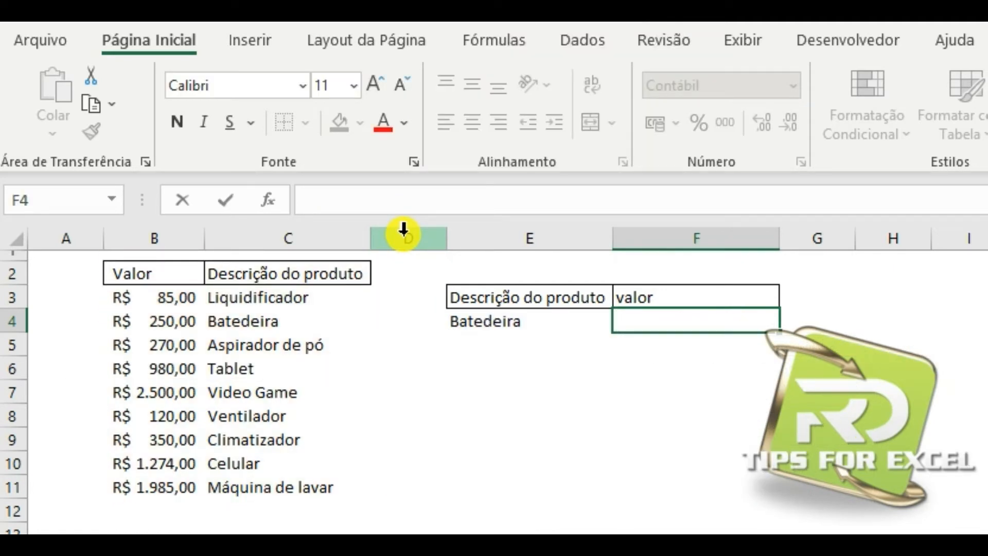
Start an ÍNDICE formula in F4 with the whole column B as its matrix
text(in)
key(Tab)
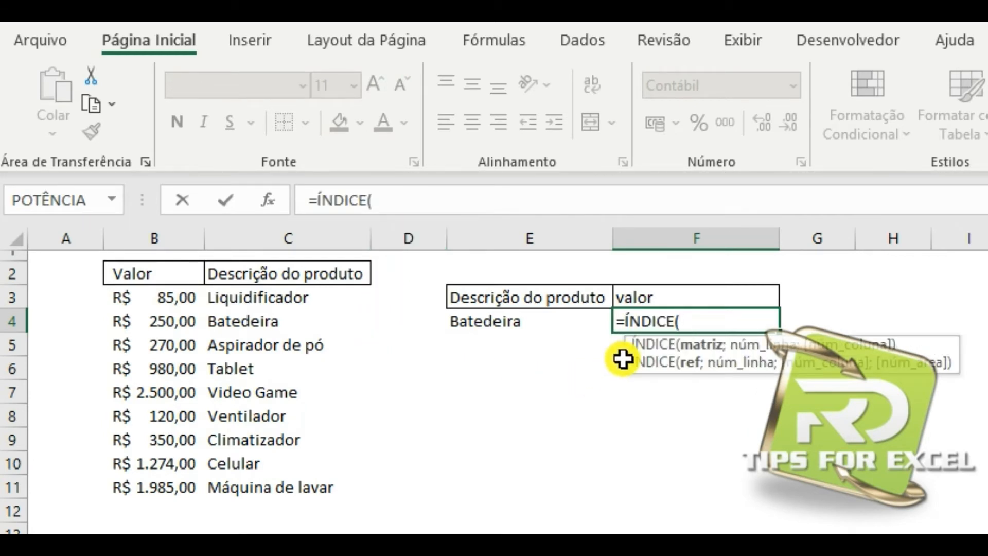
drag(824, 373, 671, 391)
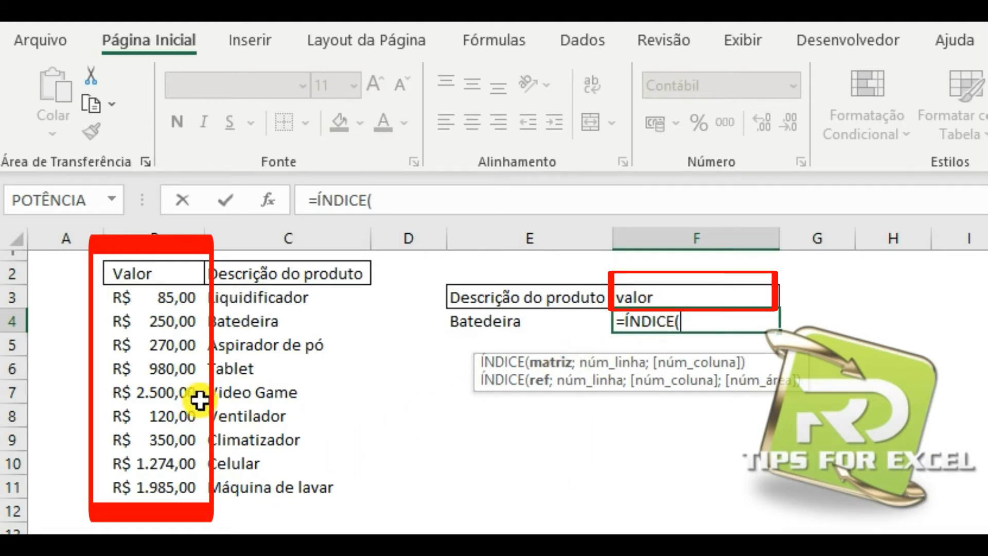
drag(162, 294, 163, 485)
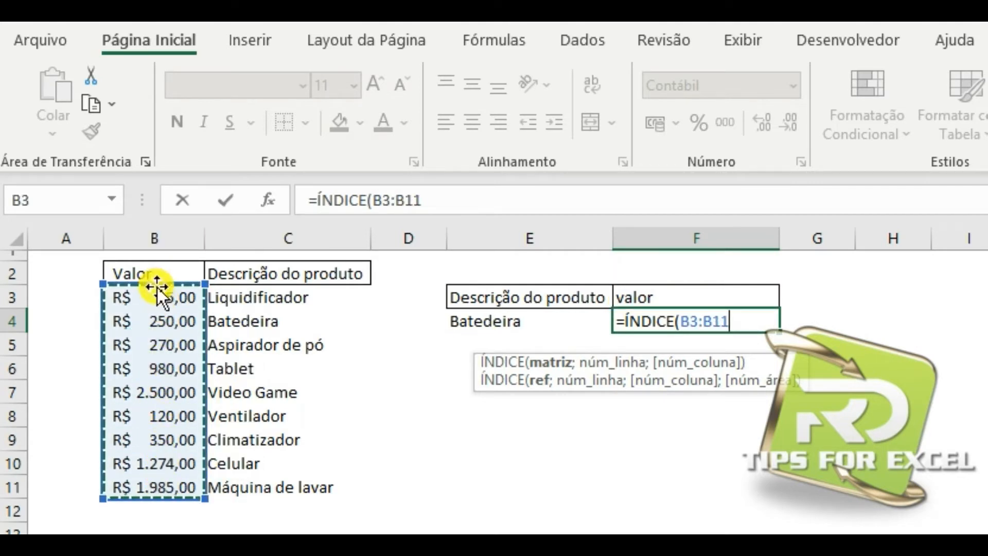
click(165, 238)
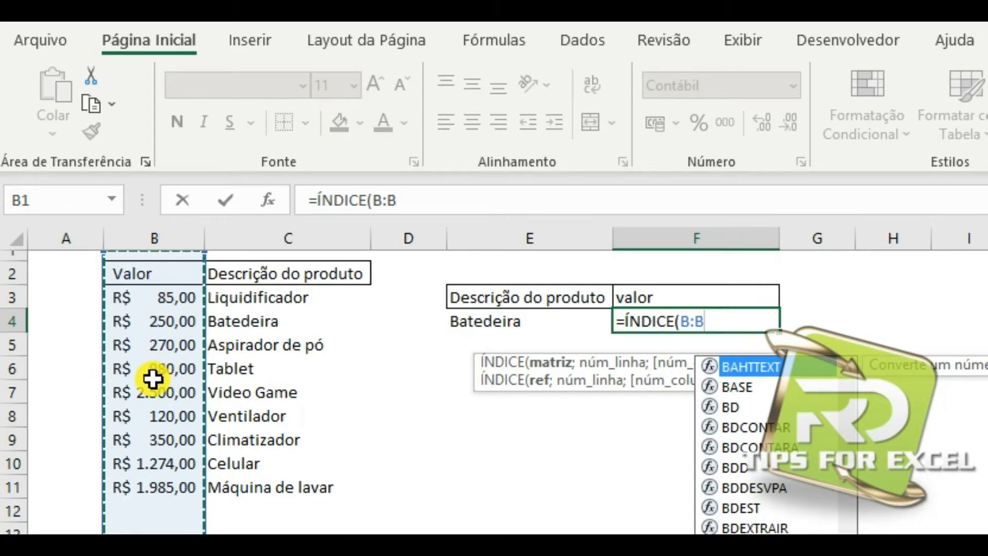
text(;)
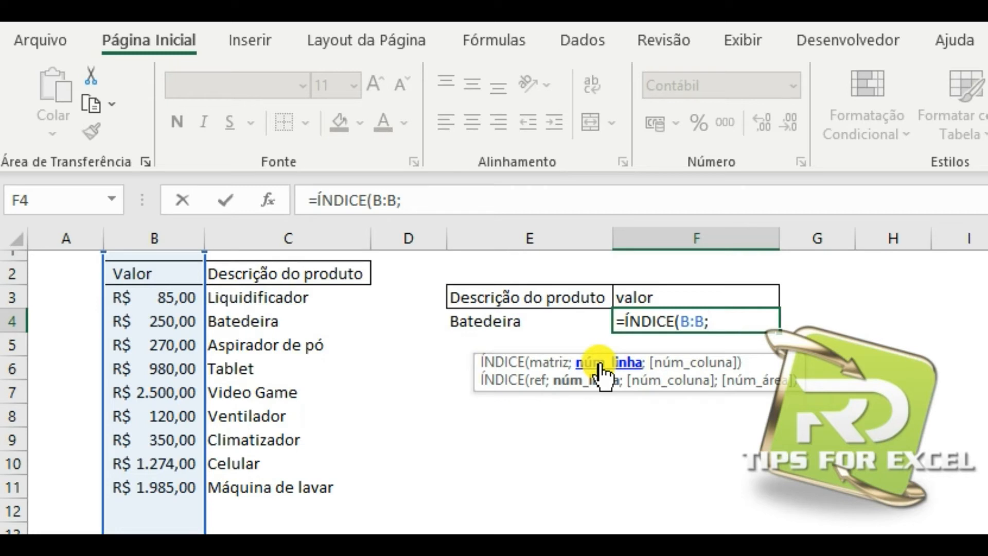
Nest CORRESP as the row number argument of the F4 formula, with E4 as the lookup value
text(corr)
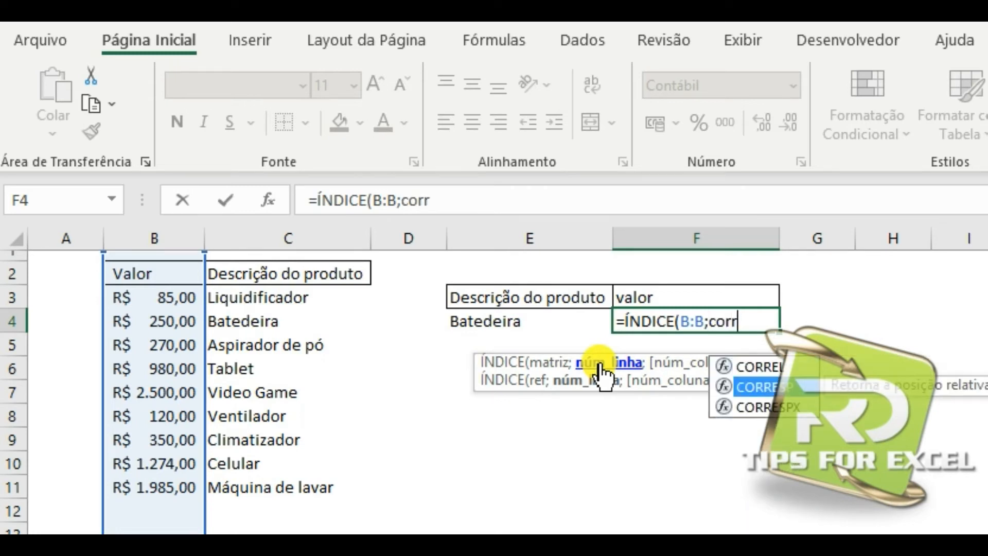
key(Tab)
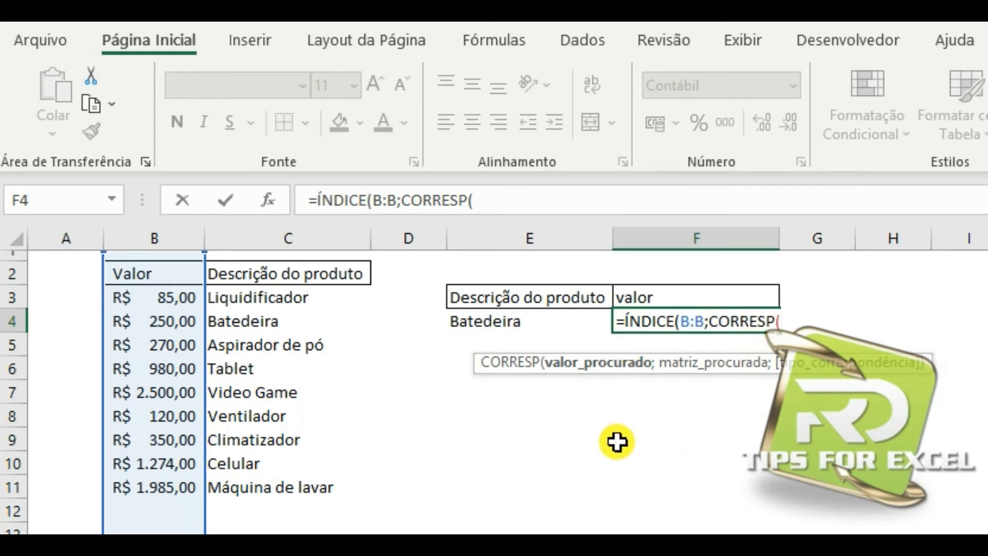
click(566, 369)
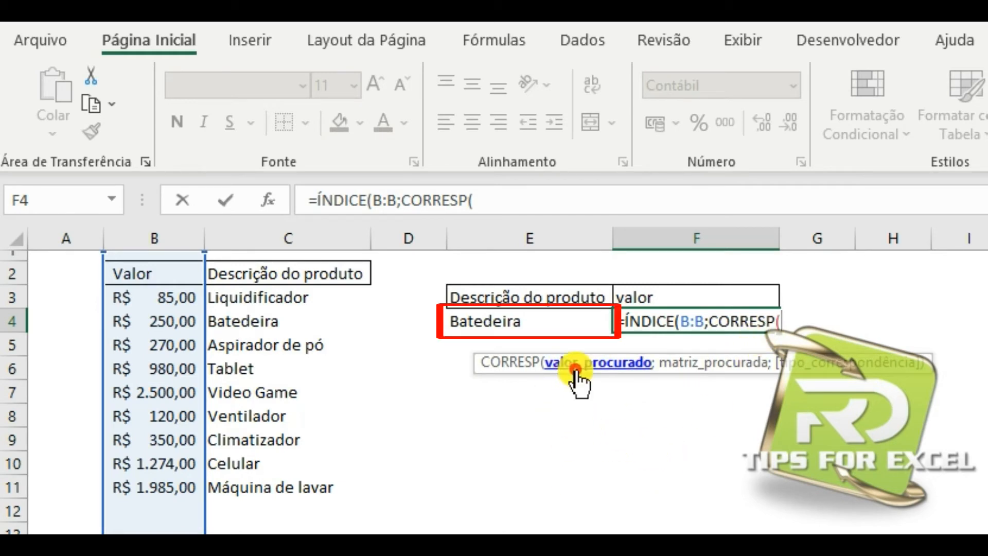
click(518, 319)
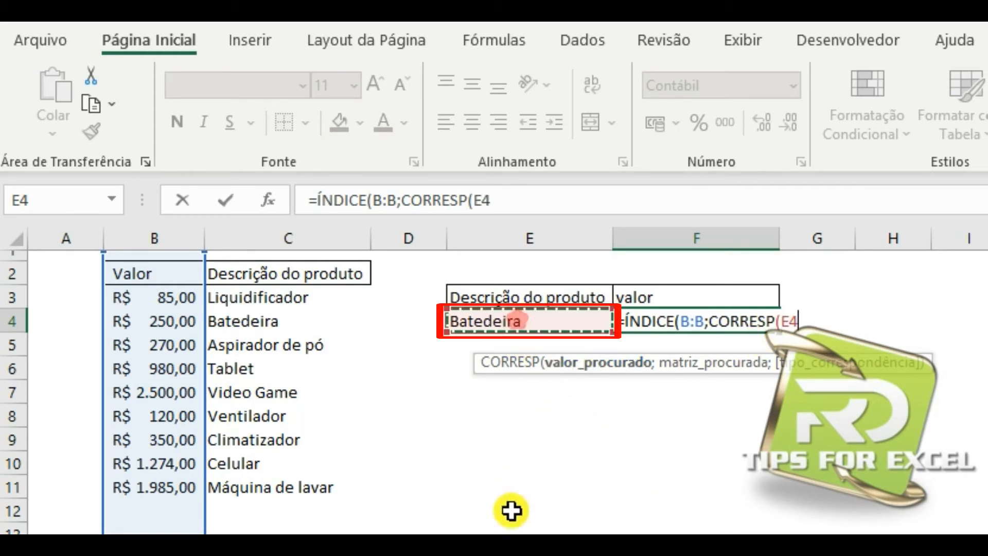
text(;)
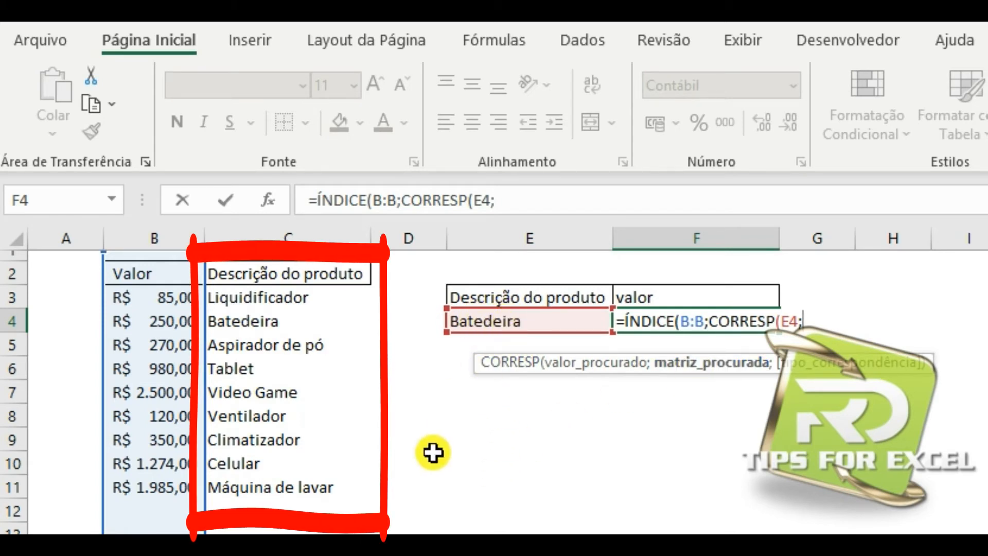
Set CORRESP to search the whole column C with match type 0, and complete the formula =ÍNDICE(B:B;CORRESP(E4;C:C;0))
mouse_move(259, 295)
mouse_down()
mouse_move(256, 478)
mouse_move(256, 463)
mouse_up()
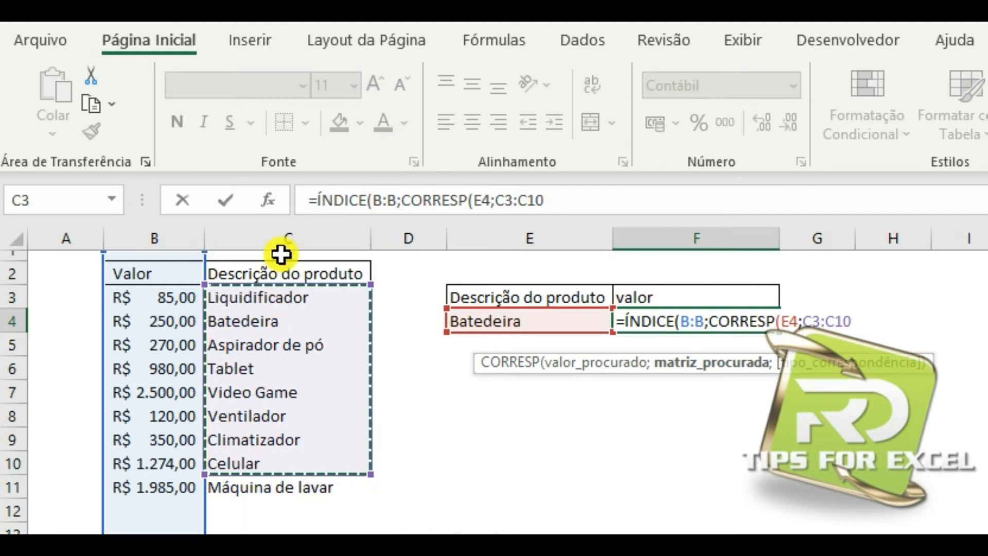
click(283, 238)
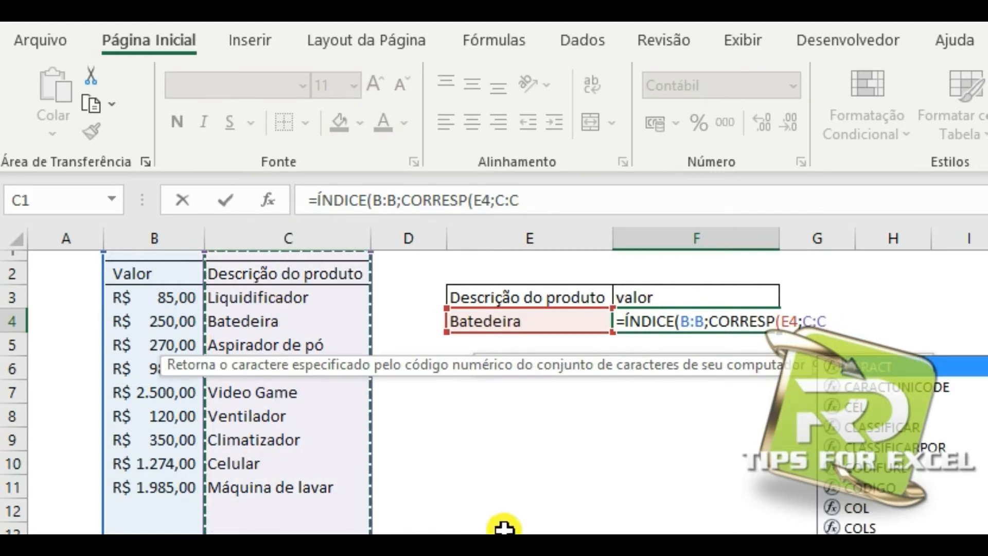
click(561, 200)
text(;0)
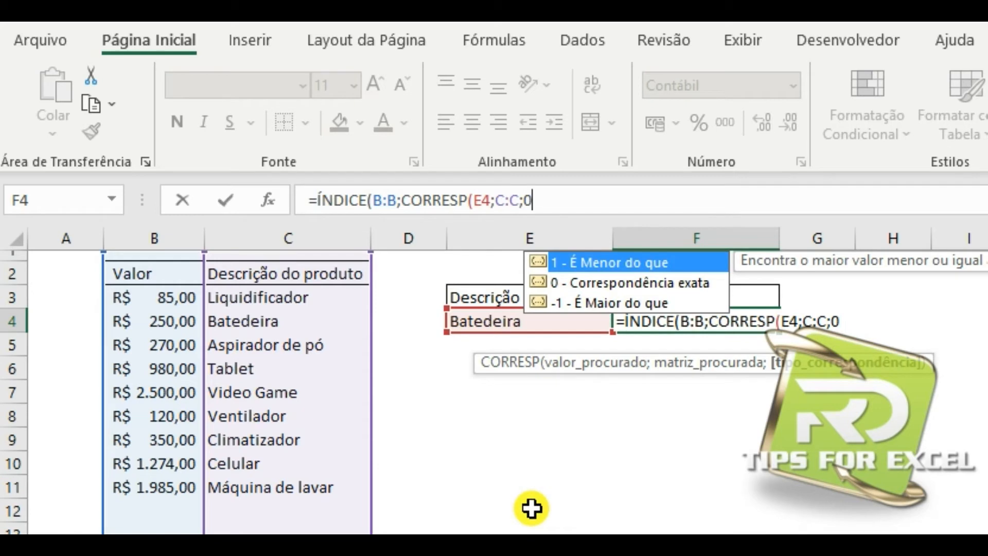
text()))
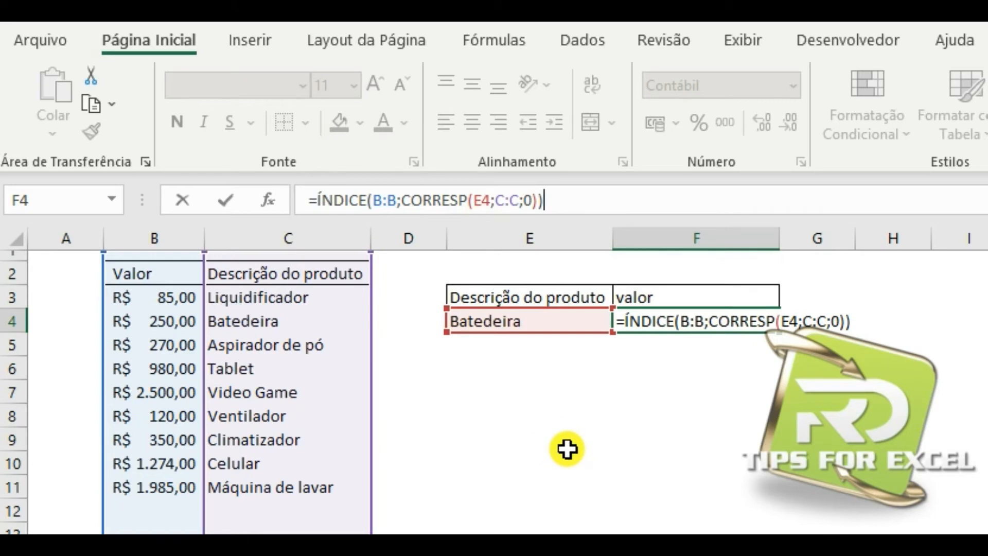
key(Return)
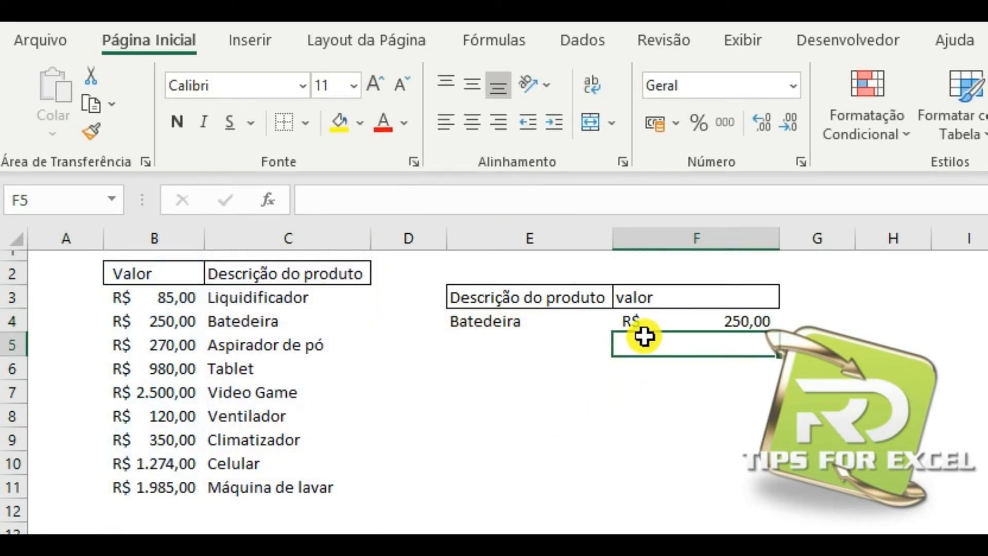
Test the F4 formula by changing the product in E4 to Ventilador and finally to Máquina de lavar
click(665, 325)
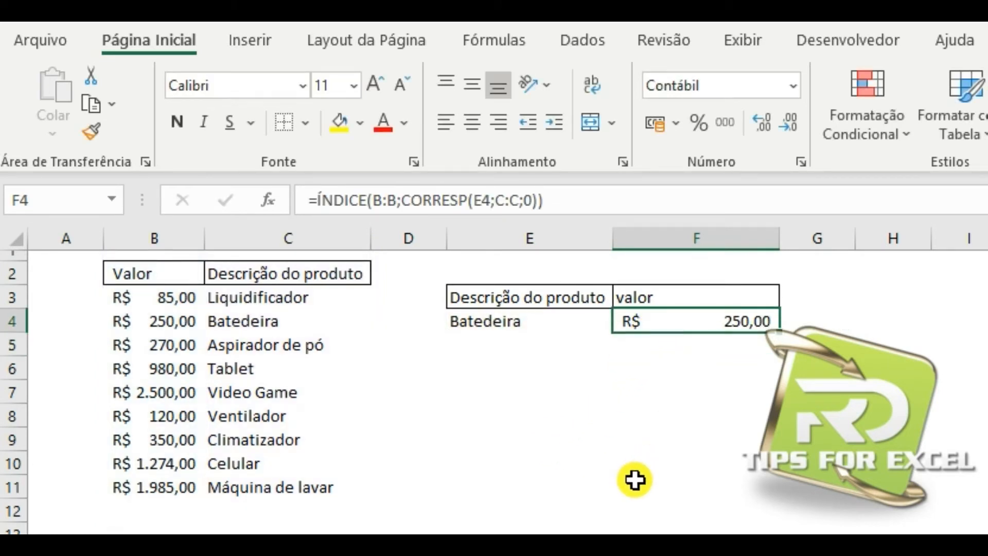
click(564, 324)
click(624, 326)
click(538, 396)
click(619, 319)
click(519, 404)
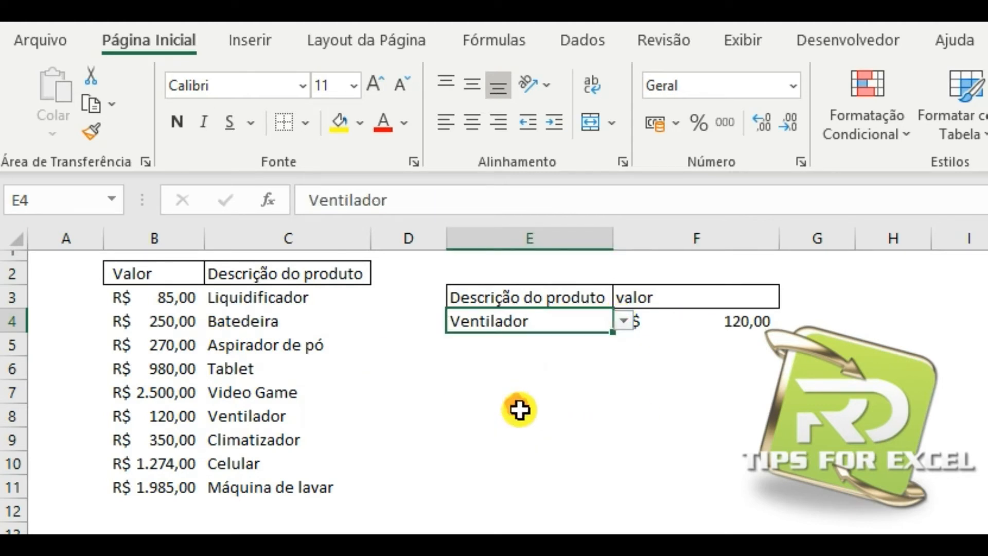
click(612, 322)
click(510, 441)
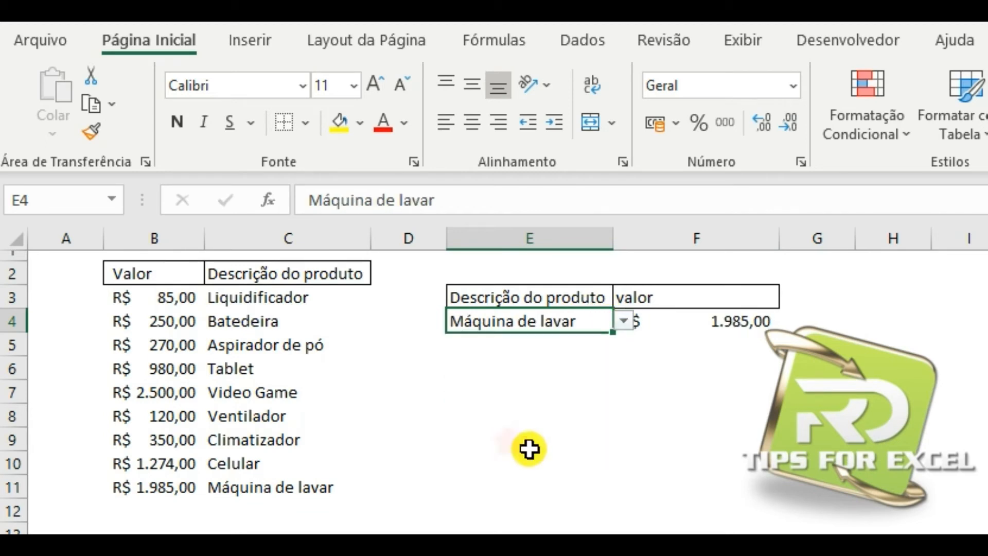
Clear the product from the lookup cell E4
click(600, 460)
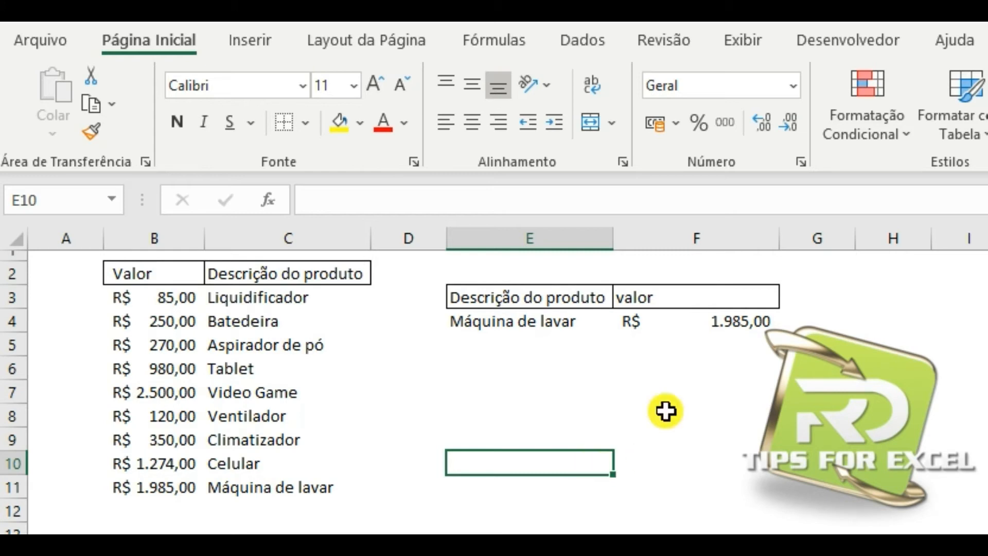
click(664, 323)
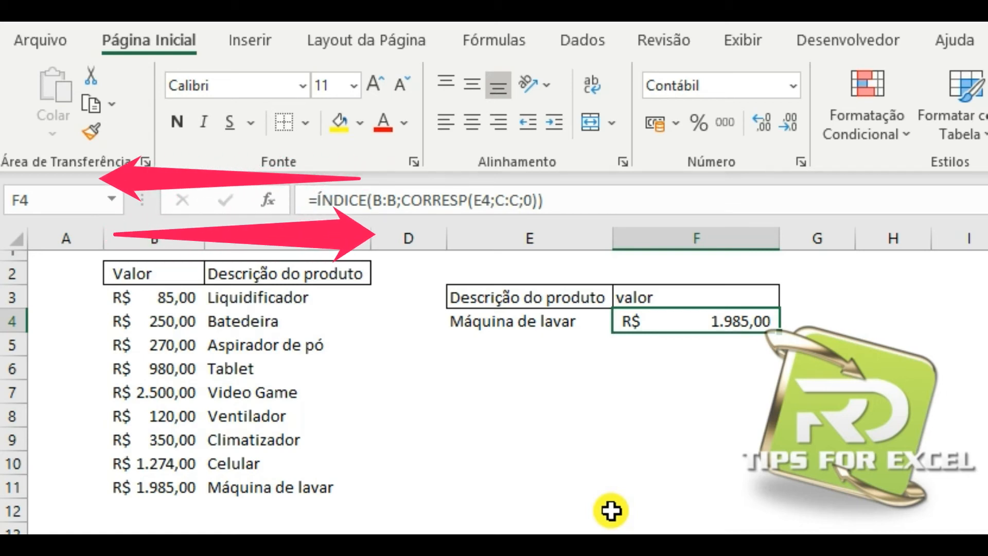
click(535, 323)
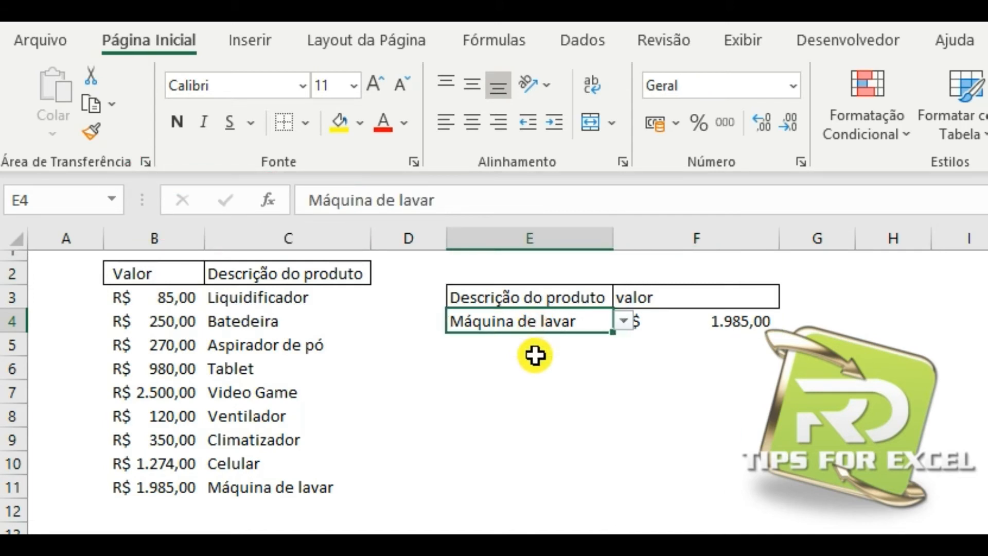
key(Delete)
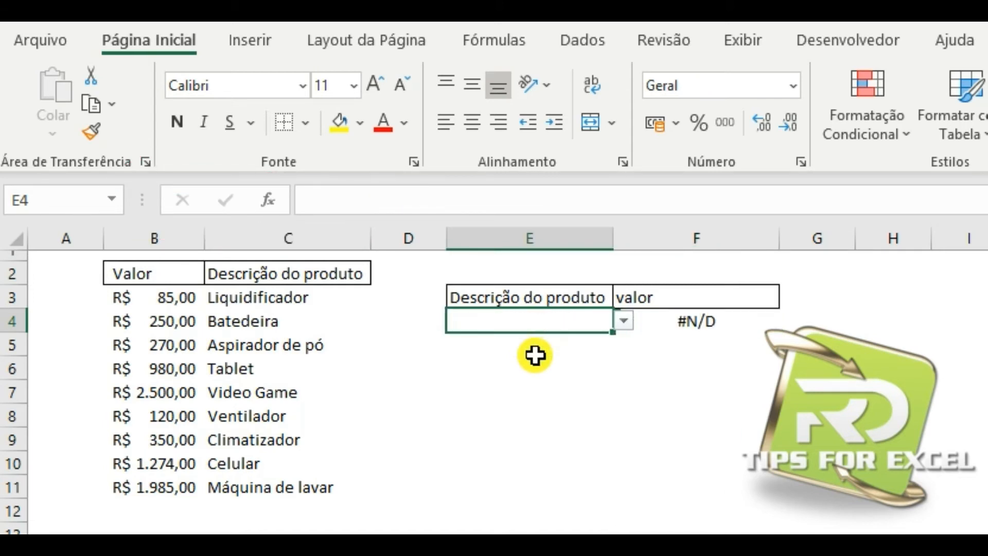
Examine how the ÍNDICE and CORRESP formula in F4 responds while the product cell E4 is empty
click(702, 316)
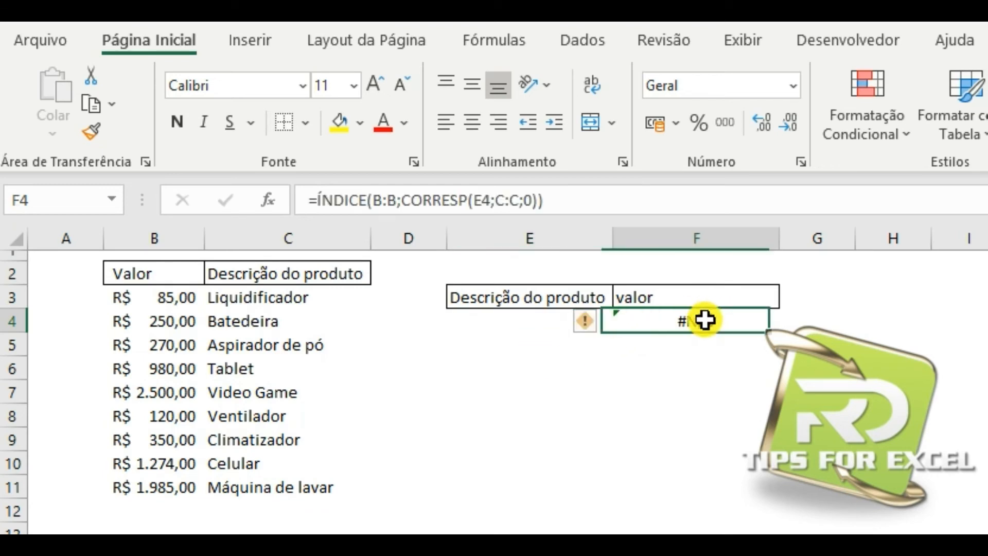
click(510, 333)
click(499, 318)
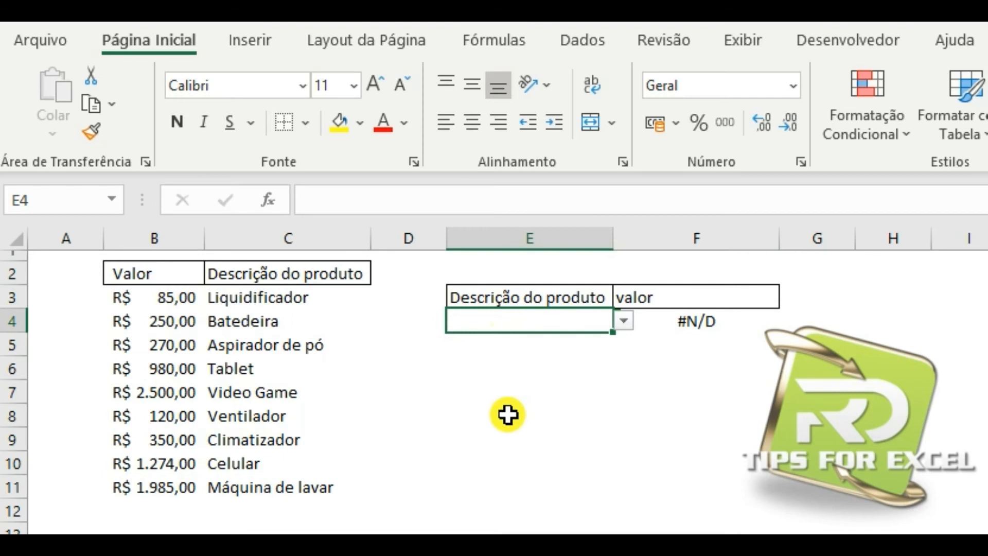
click(700, 321)
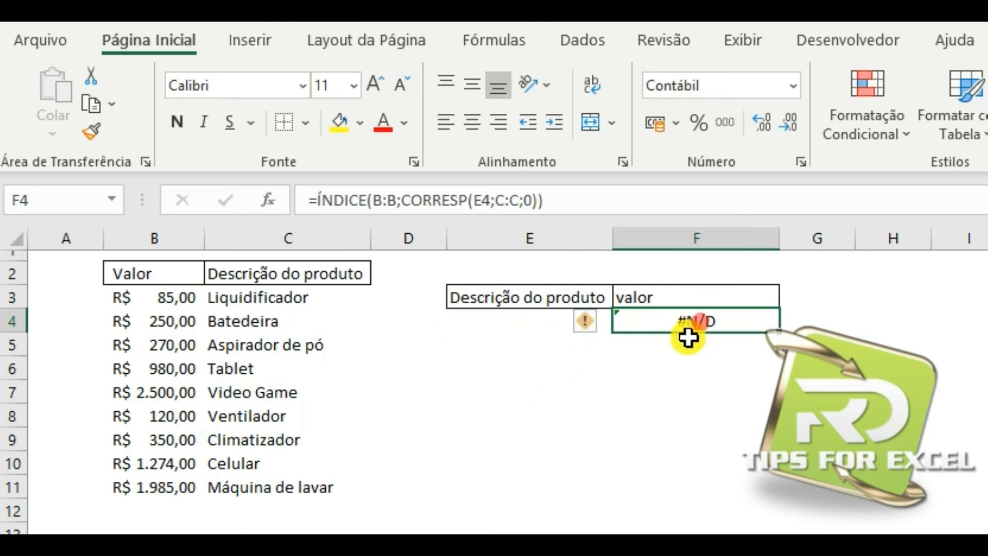
click(530, 332)
click(686, 324)
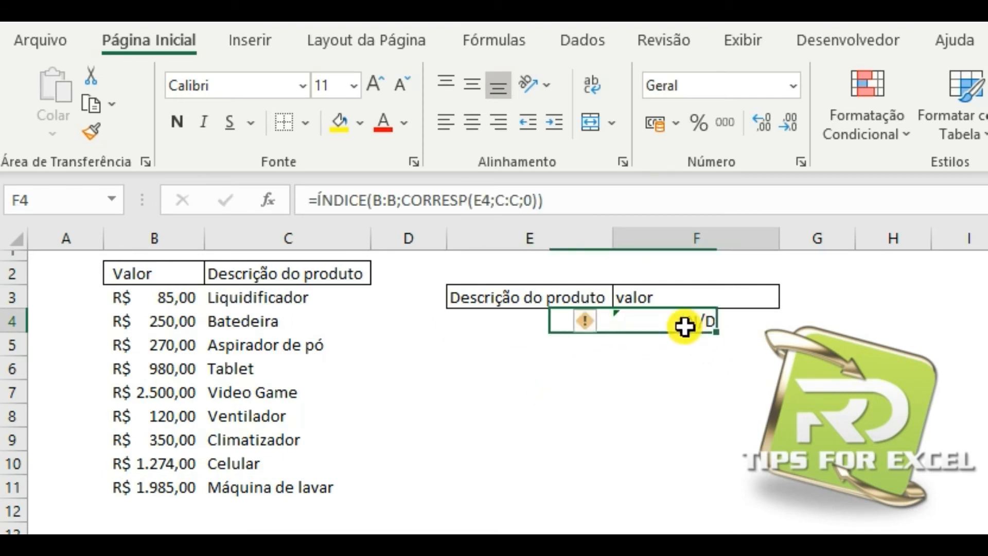
click(504, 331)
click(695, 328)
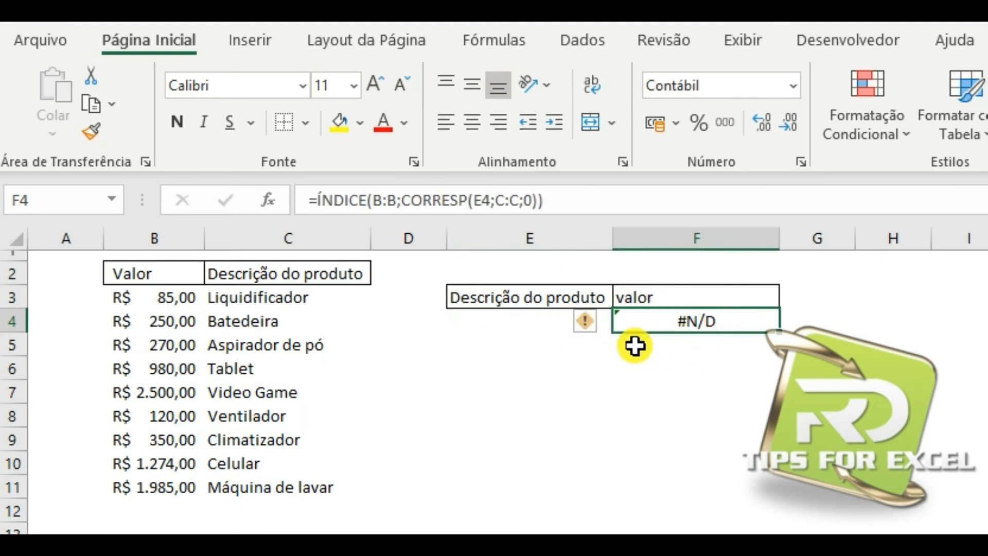
Insert an SE function in front of ÍNDICE in the F4 formula, with E4="" as its logical test
click(322, 204)
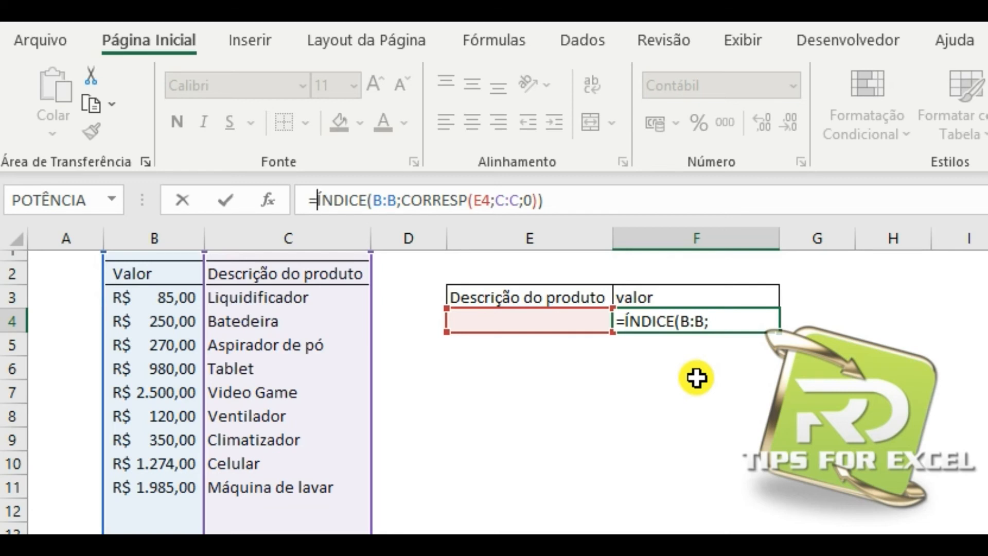
text(=SE()
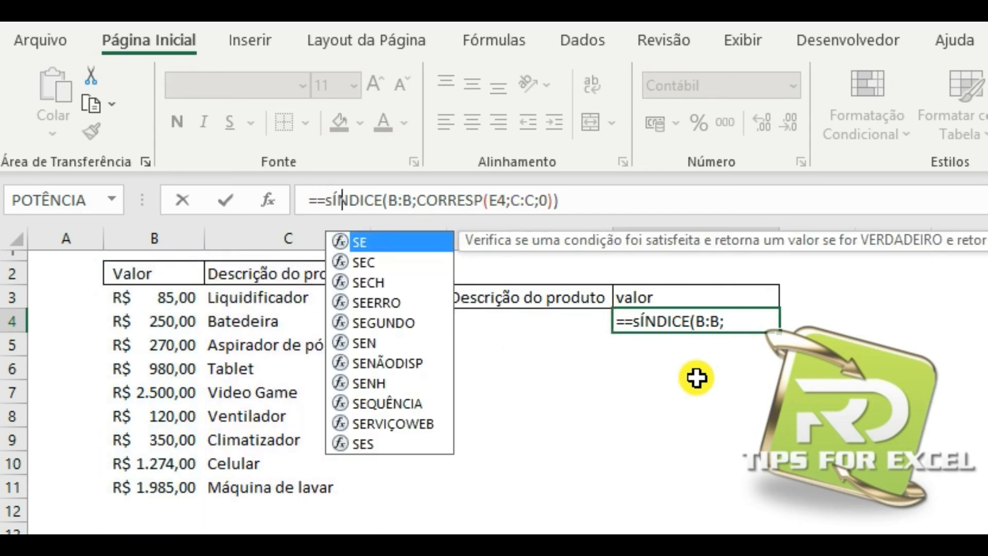
click(522, 316)
drag(515, 250, 608, 387)
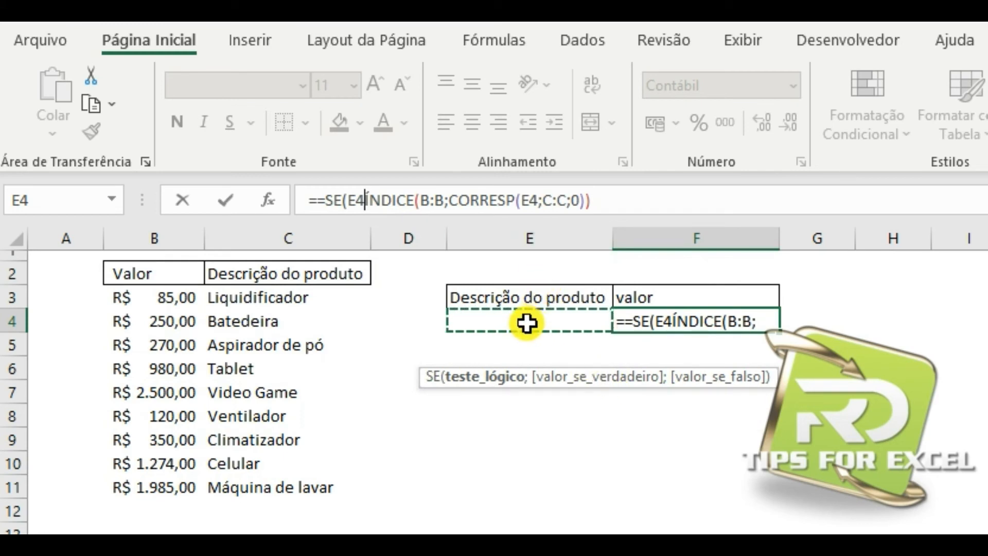
text(="")
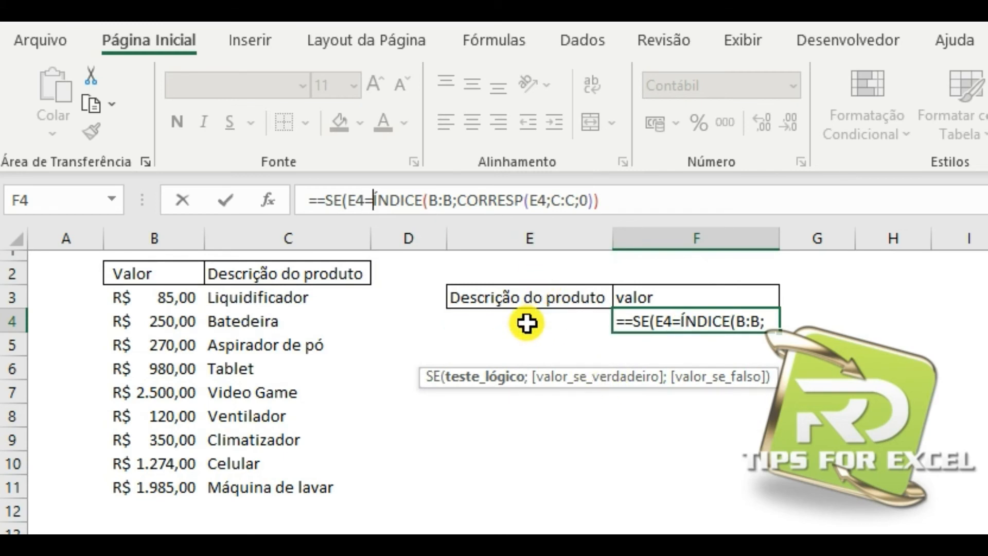
Give SE the text "escolha o produto" as its value if true, leaving the ÍNDICE lookup as the value if false
text(;)
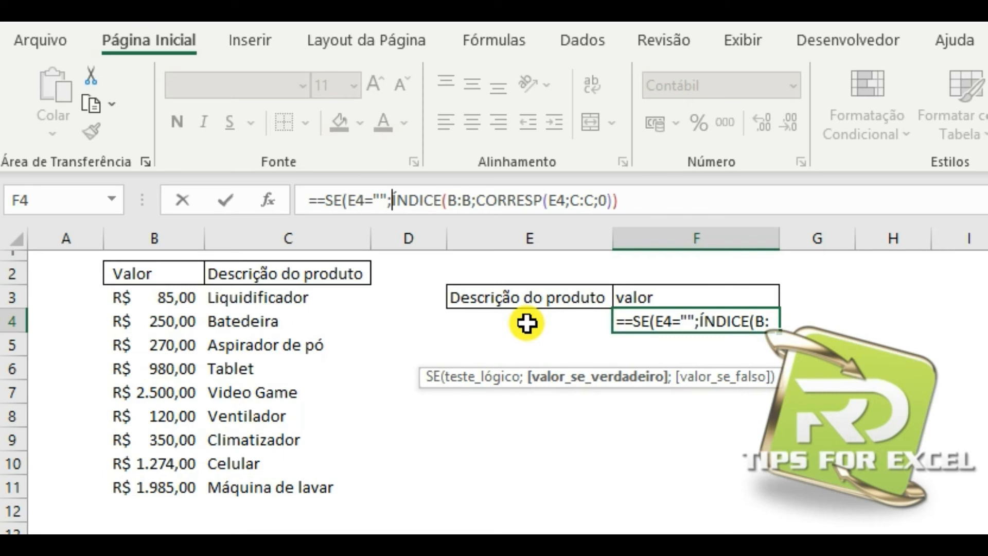
text(")
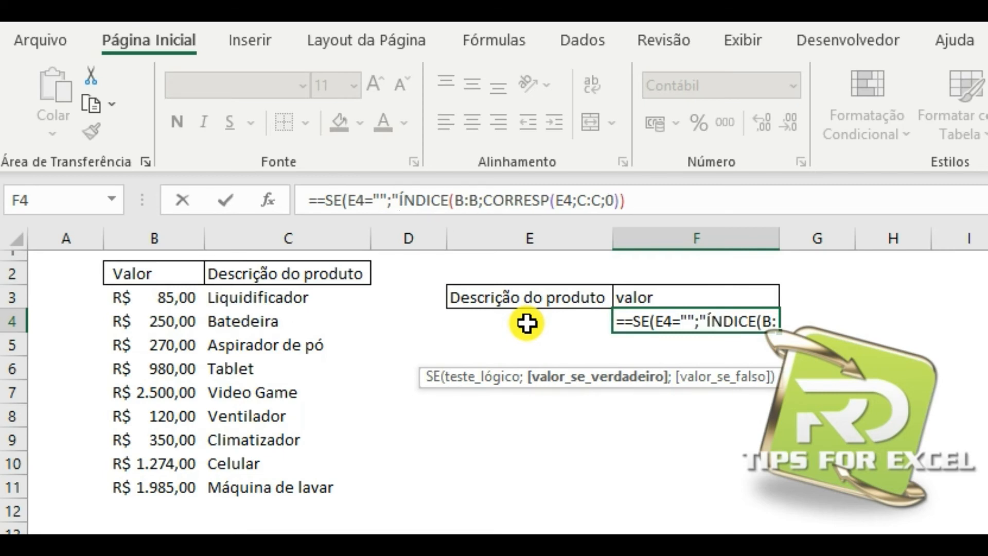
text(escolha )
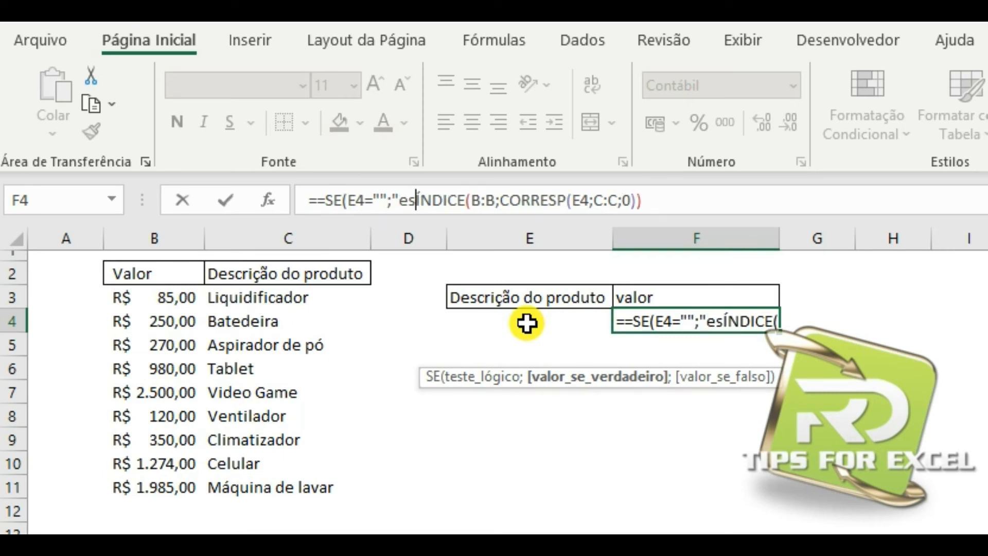
text(o produ)
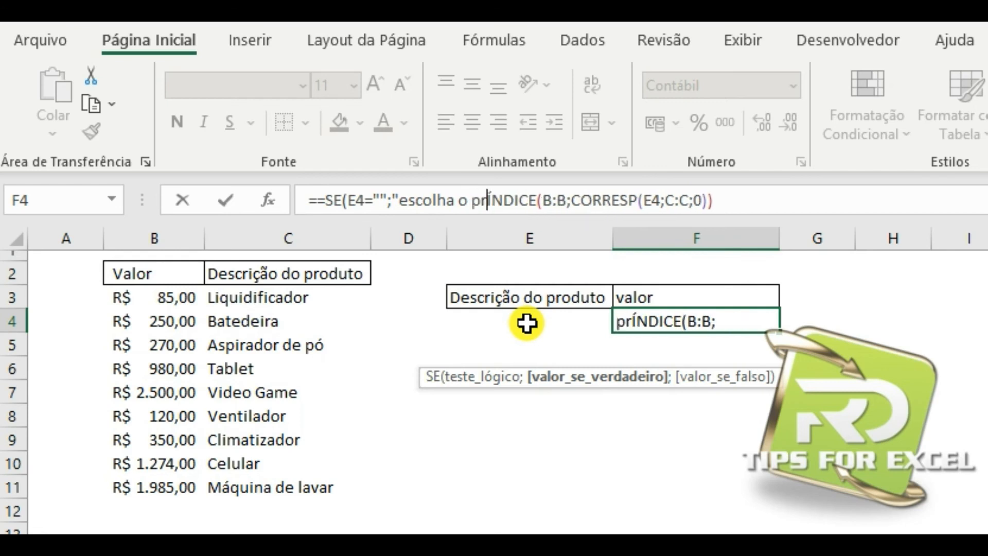
text(to)
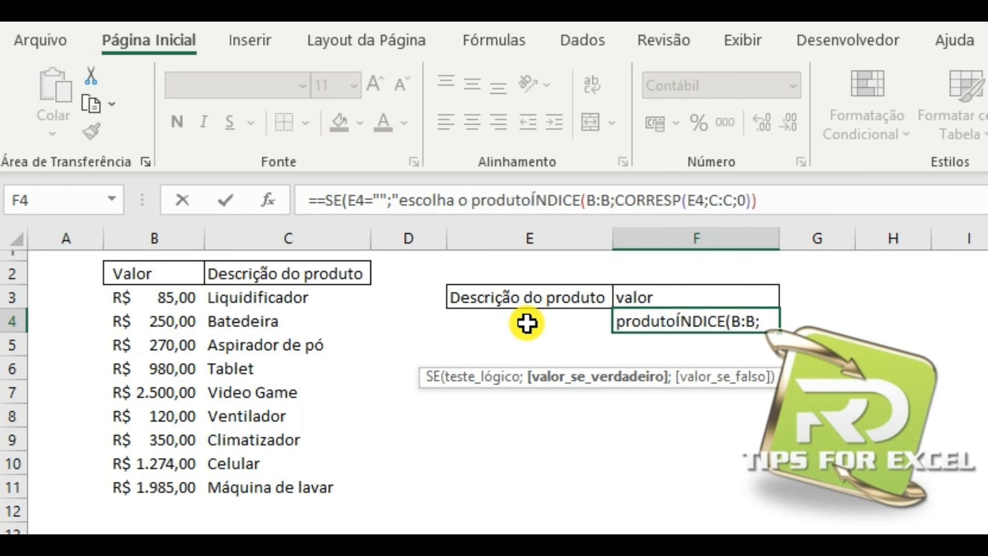
text(")
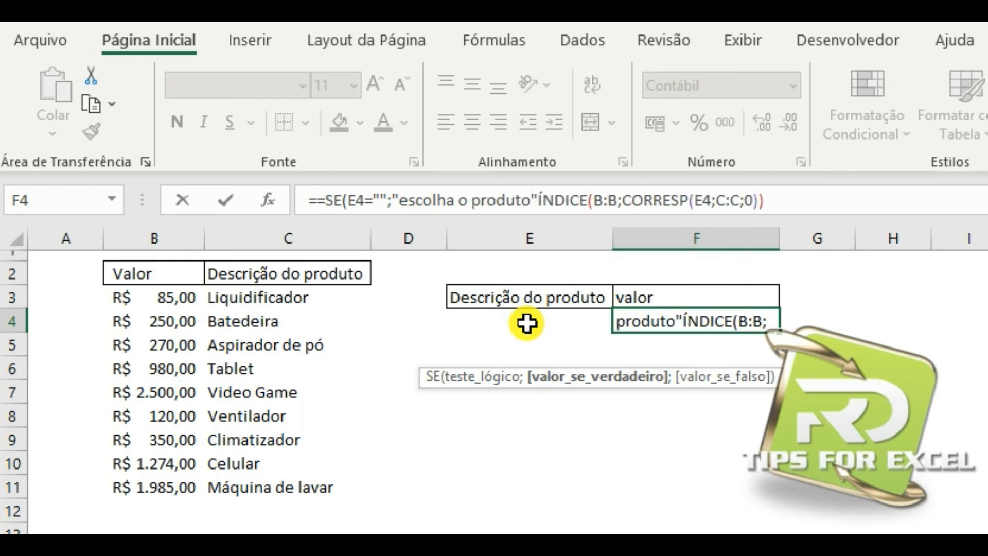
text(;)
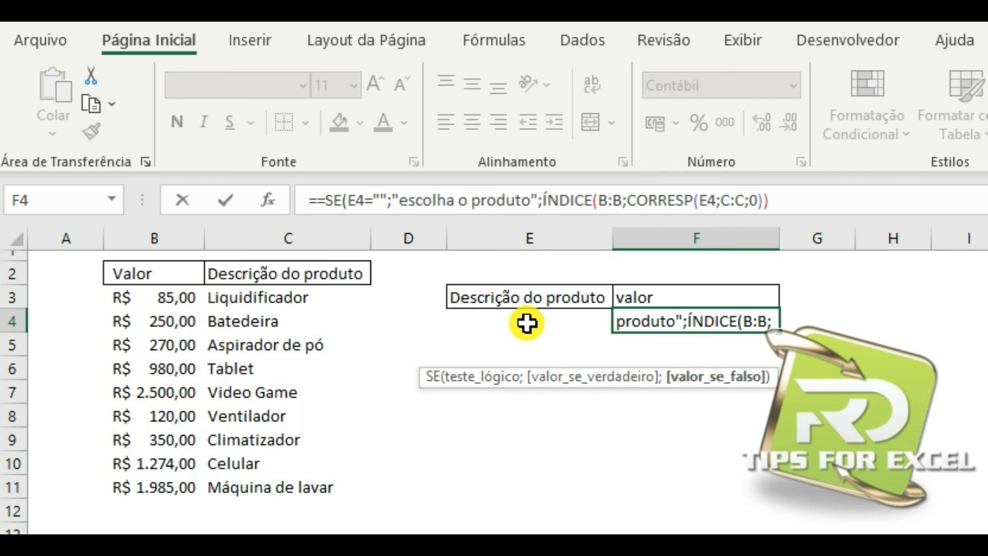
Close the SE function and accept the suggested correction, giving =SE(E4="";"escolha o produto";ÍNDICE(B:B;CORRESP(E4;C:C;0))) in F4
click(792, 196)
text())
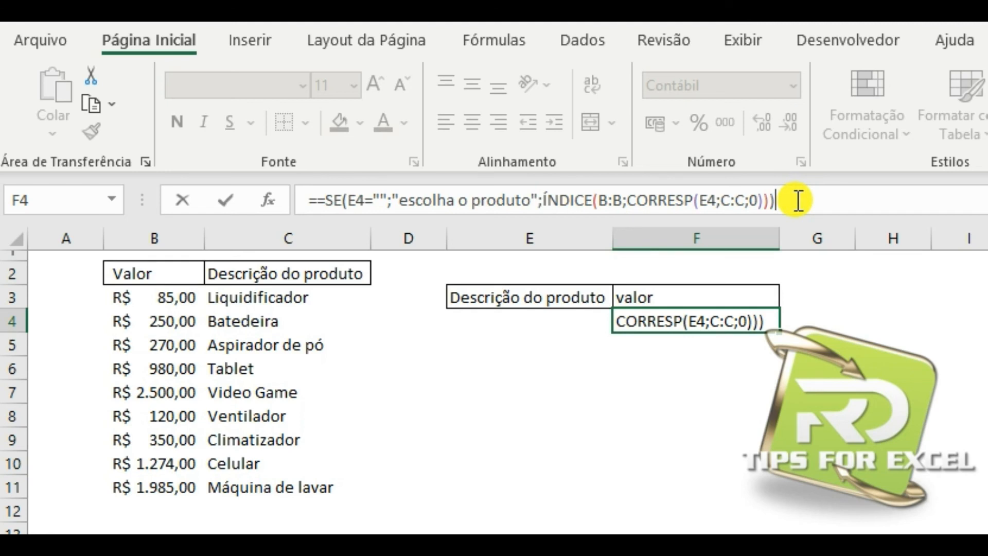
key(Return)
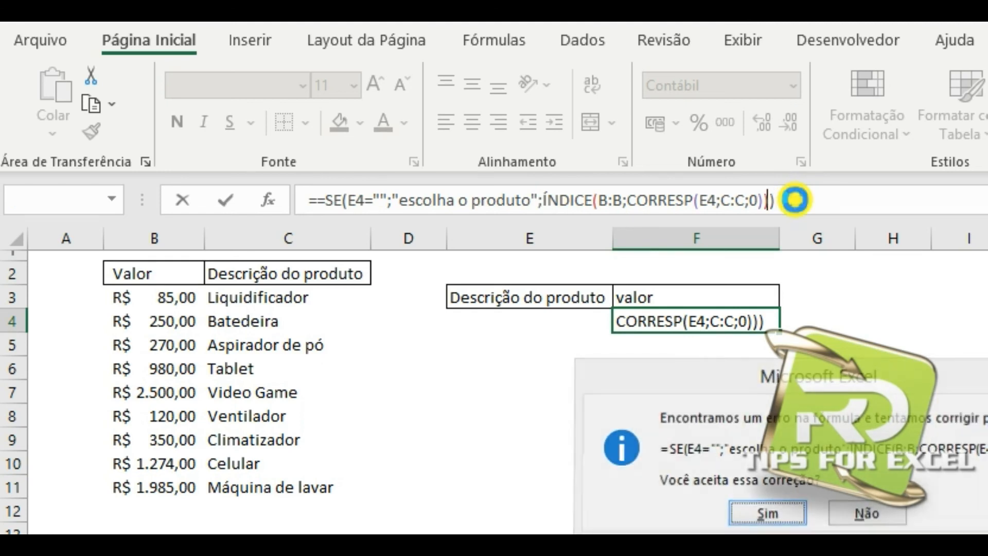
key(Return)
click(687, 318)
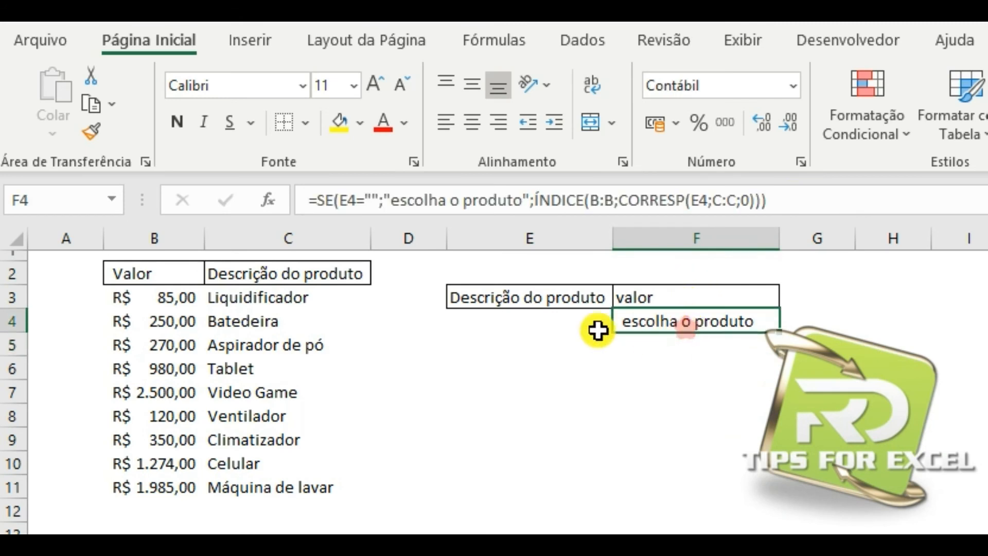
Choose Video Game as the product in E4 and check the value returned in F4
click(516, 330)
click(624, 320)
click(522, 395)
click(730, 319)
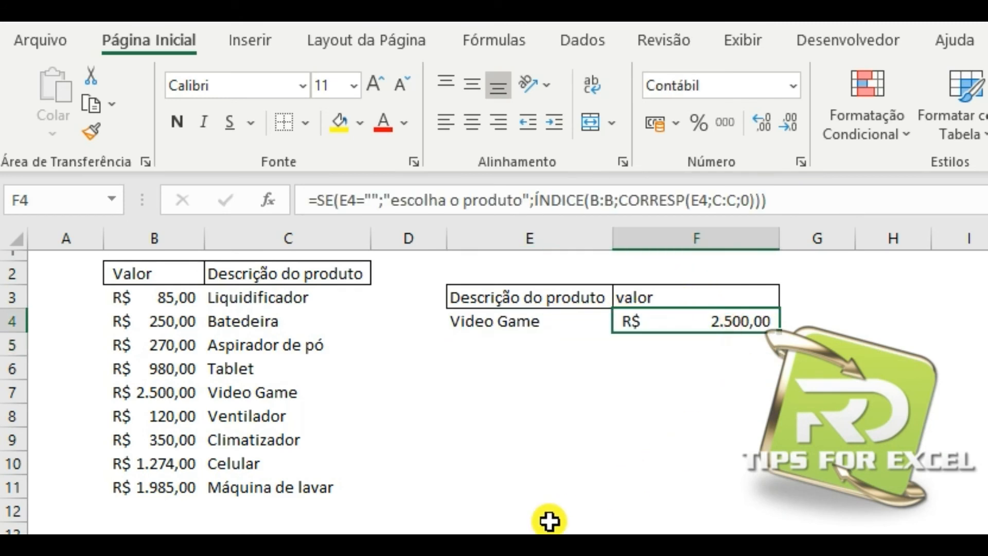